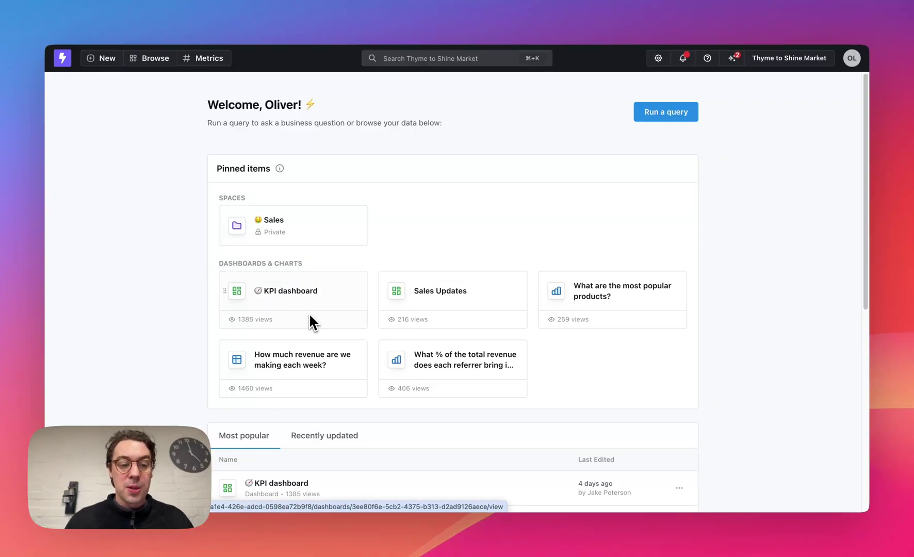
click(311, 315)
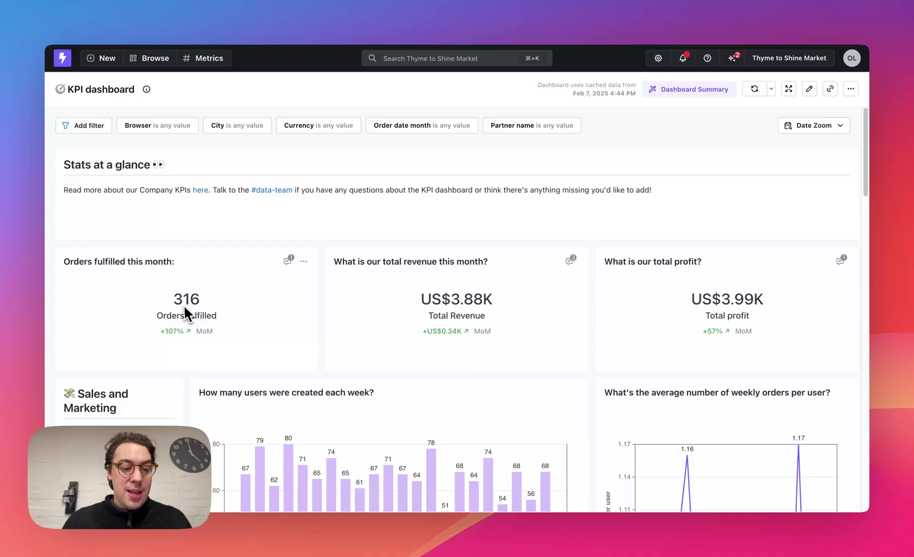
scroll(229, 310, down, 2)
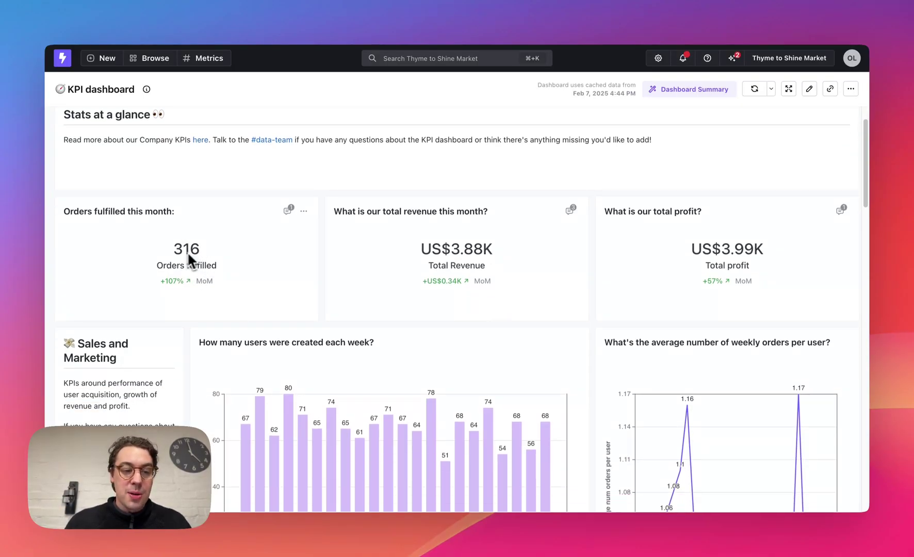
mouse_move(164, 287)
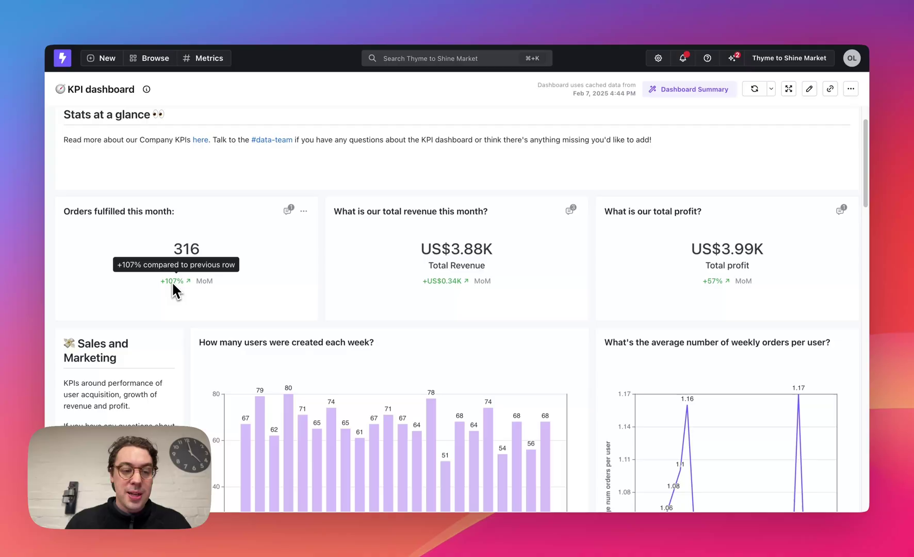
scroll(320, 247, up, 2)
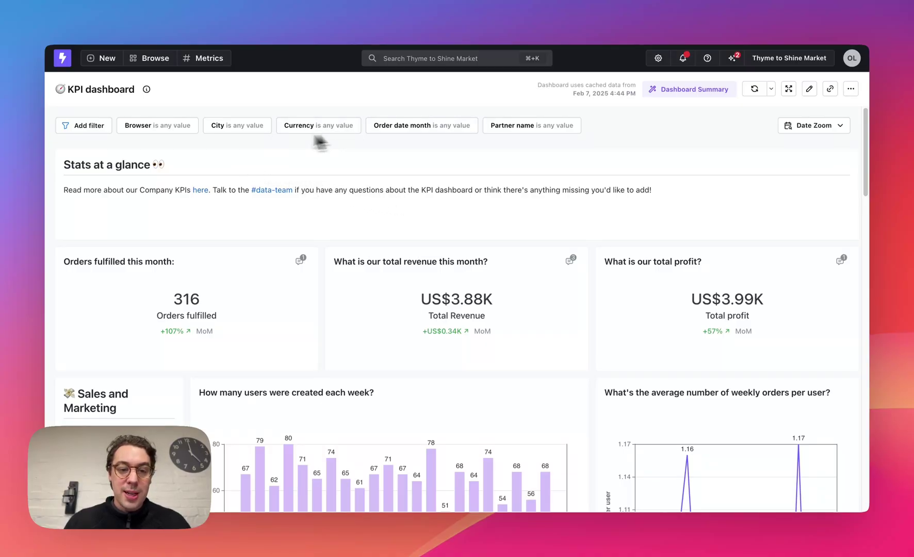
click(537, 126)
click(517, 190)
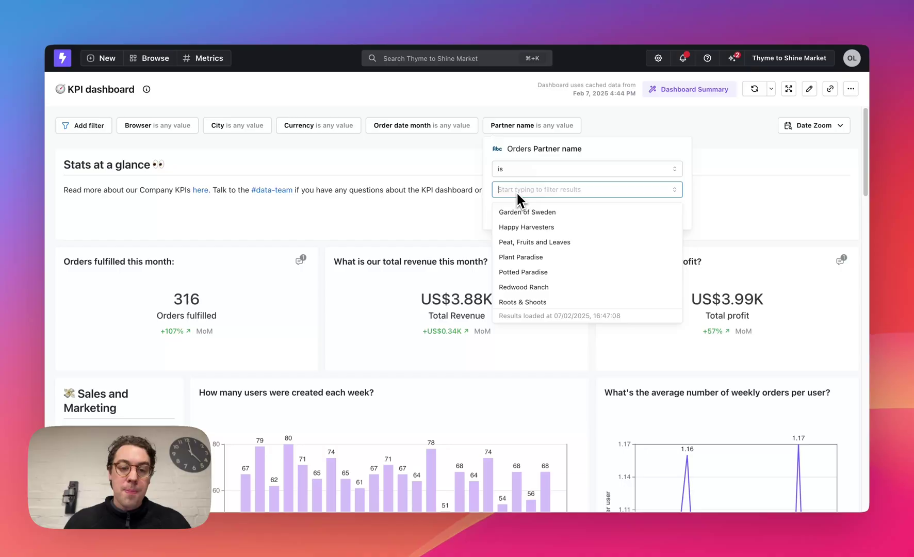
click(550, 217)
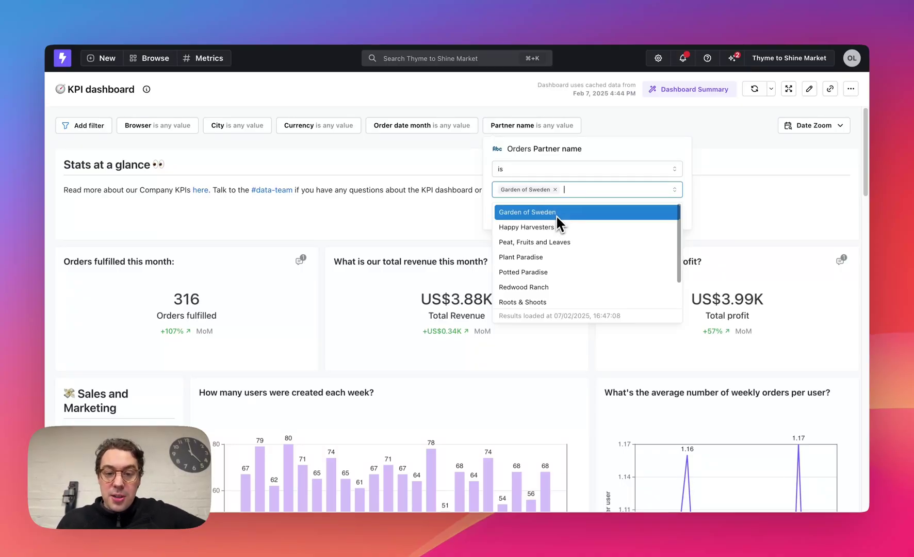
click(665, 214)
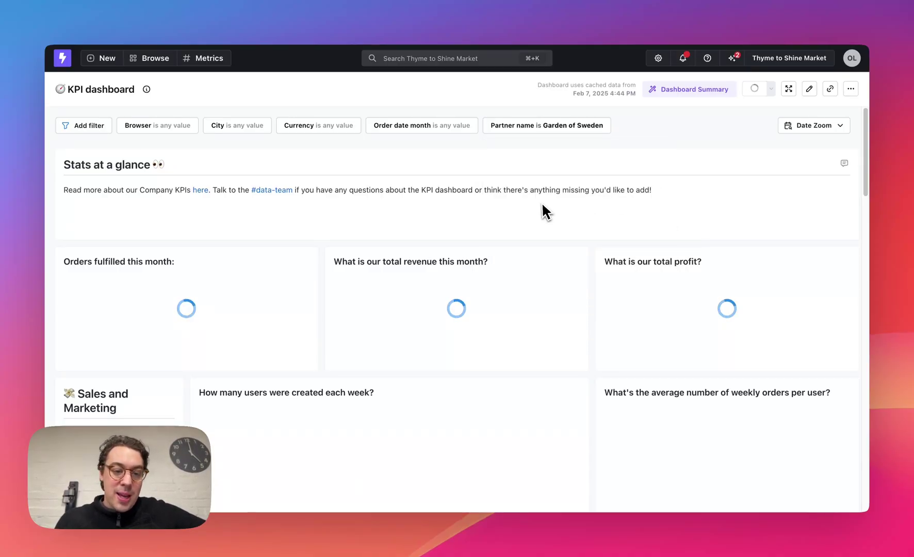
scroll(512, 220, down, 4)
scroll(292, 330, down, 3)
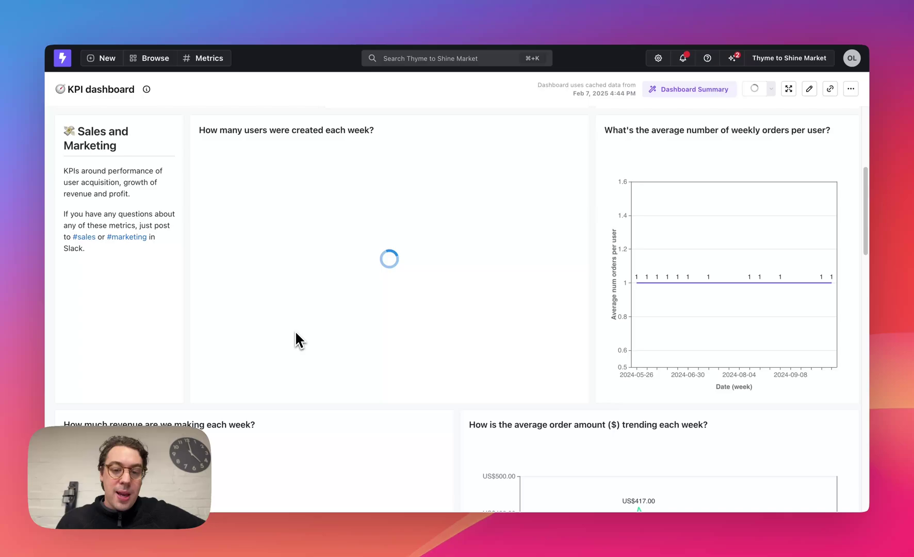
scroll(330, 216, up, 3)
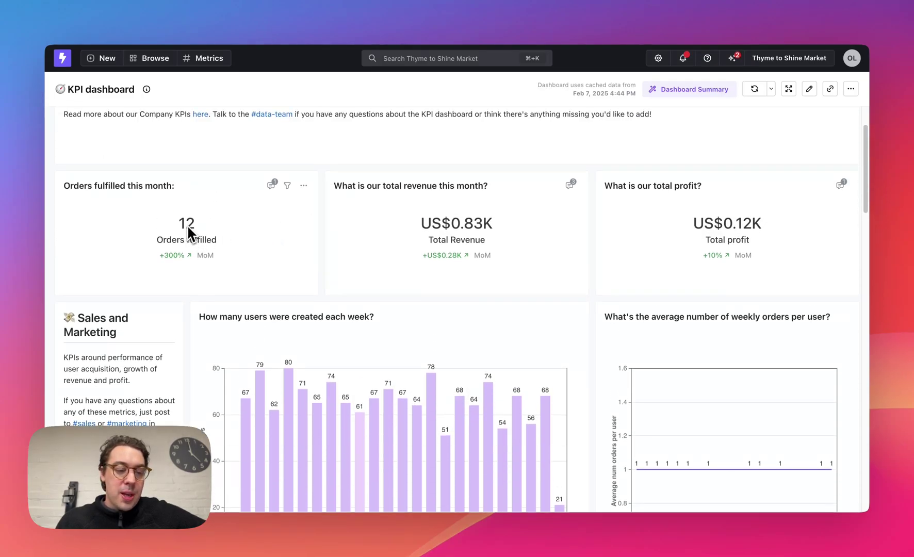
scroll(184, 226, up, 2)
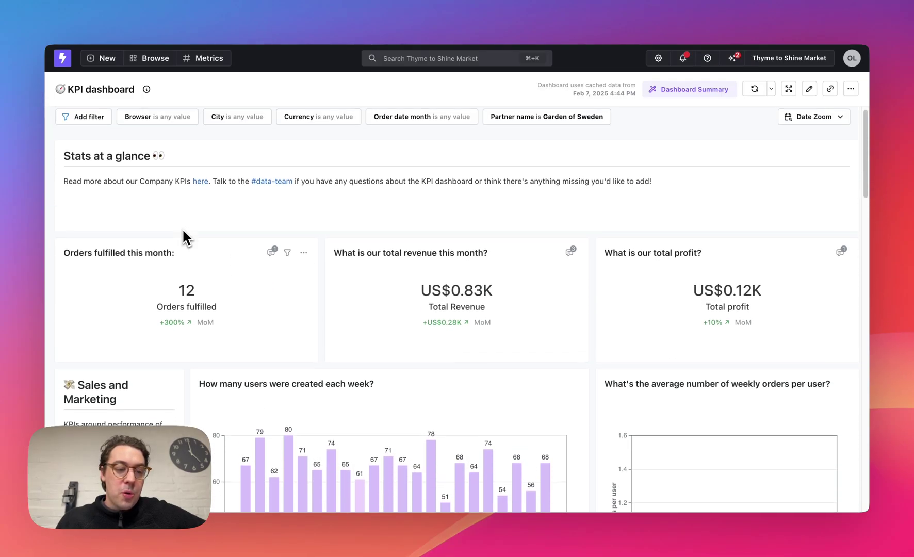
click(579, 125)
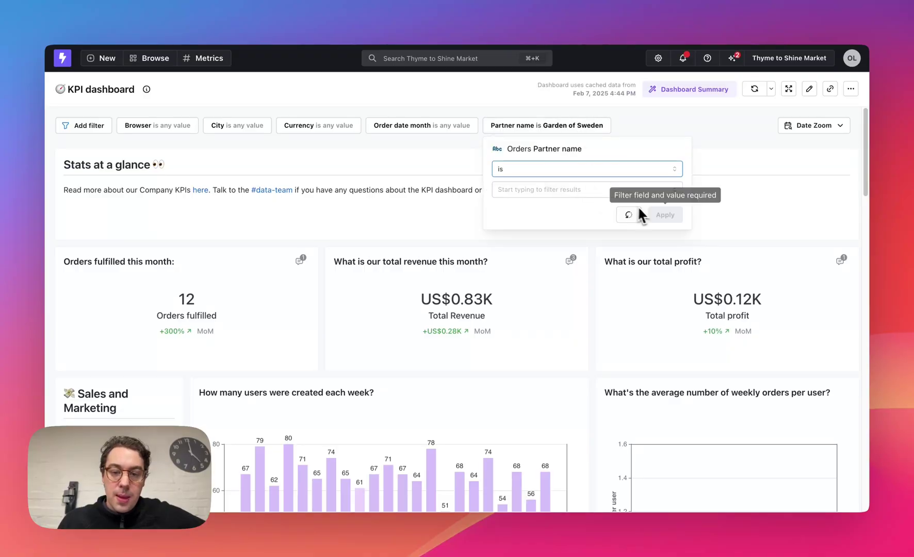
click(668, 215)
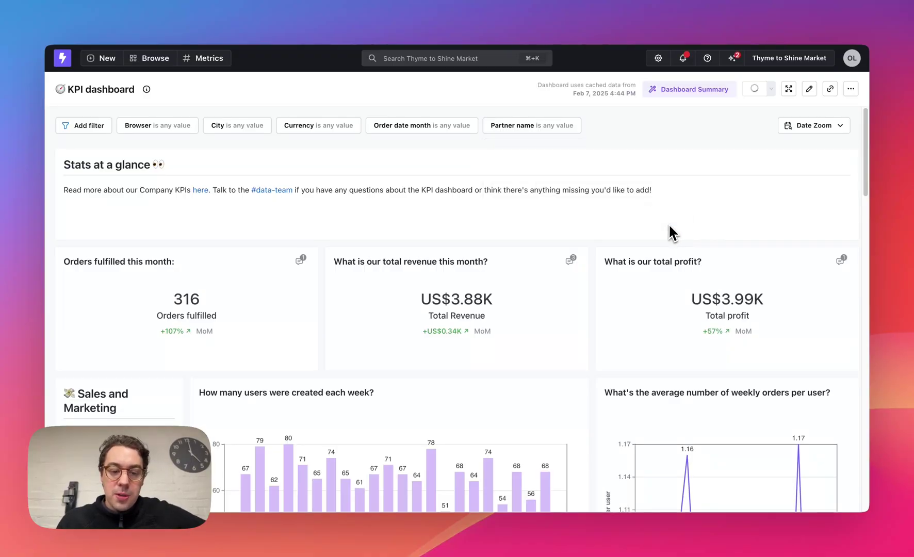
scroll(561, 234, down, 6)
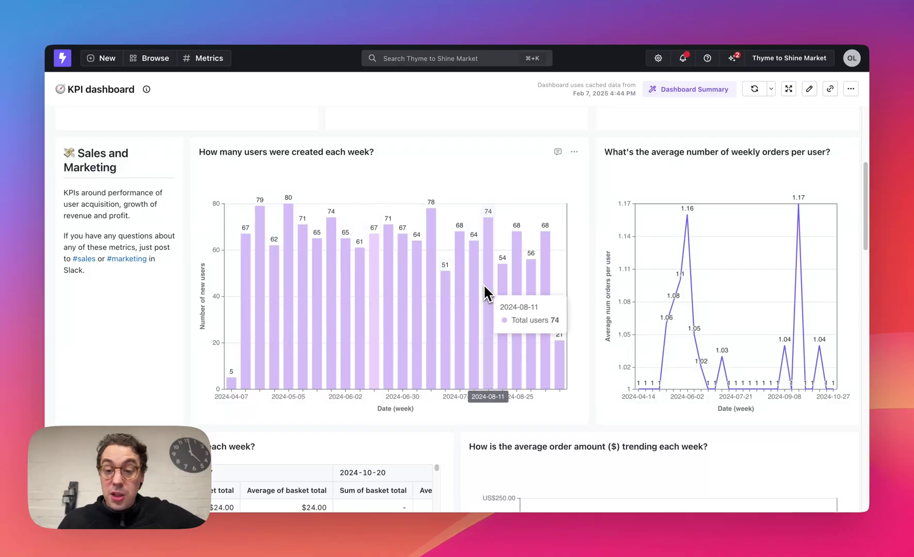
scroll(485, 291, down, 1)
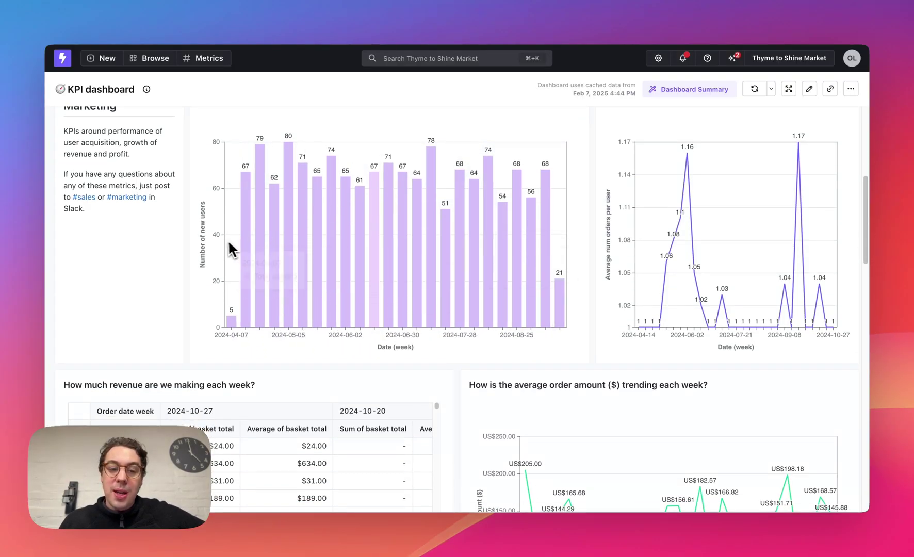
scroll(516, 257, down, 6)
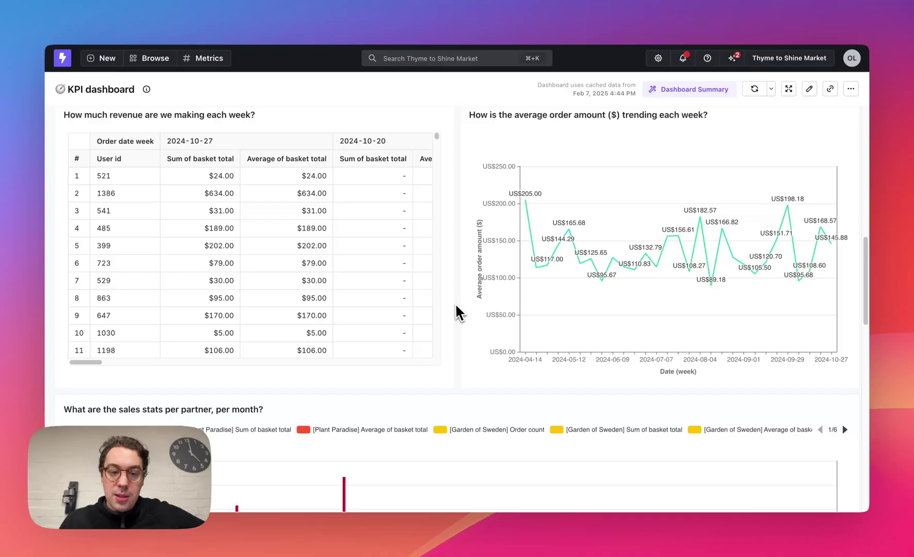
scroll(454, 310, down, 8)
scroll(482, 322, down, 8)
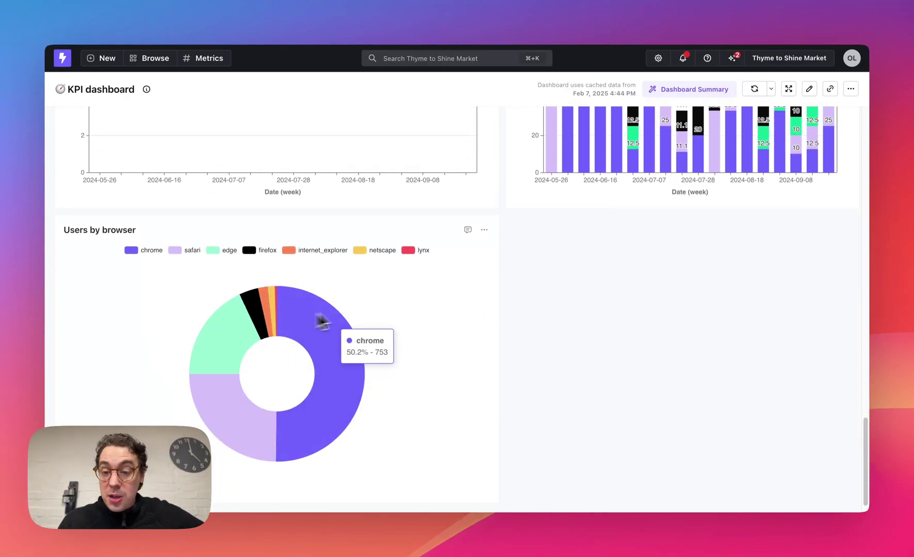
scroll(485, 279, up, 1)
scroll(490, 258, up, 15)
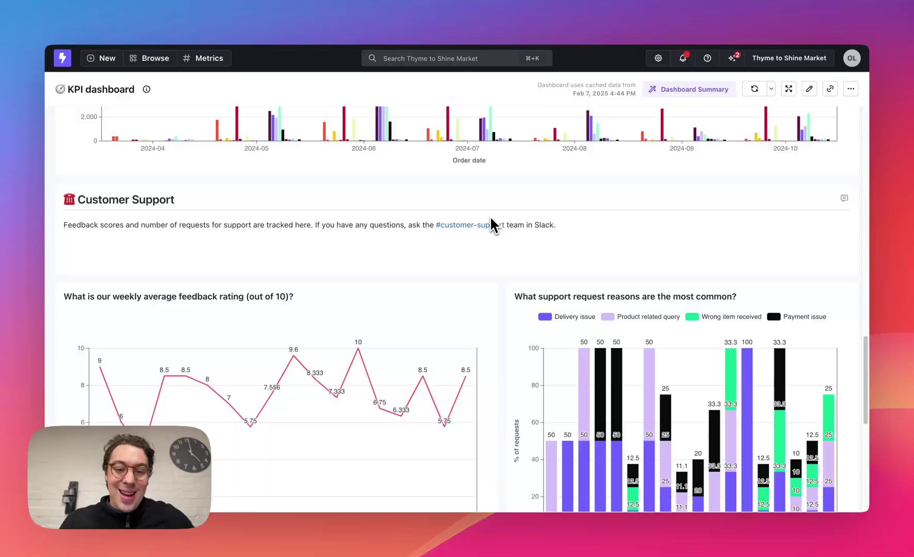
scroll(490, 216, up, 10)
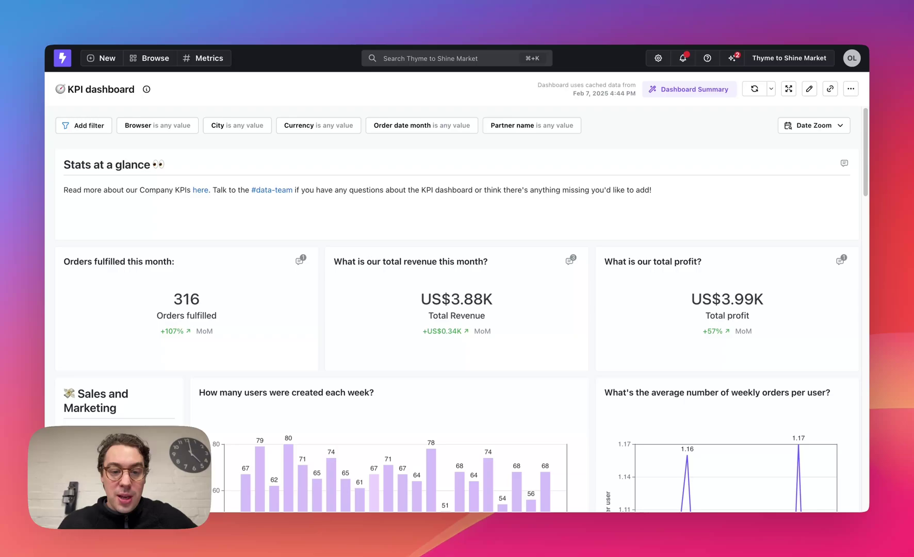
scroll(539, 192, down, 5)
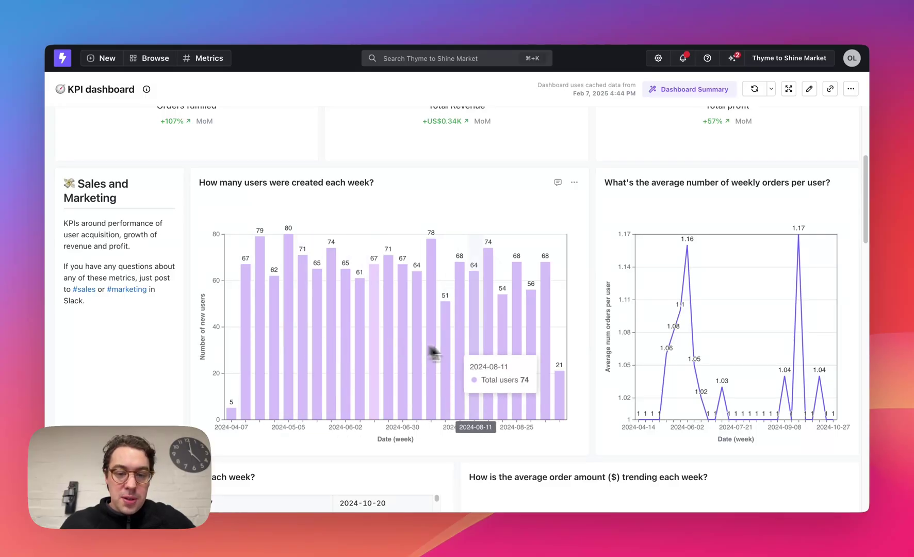
scroll(614, 343, up, 5)
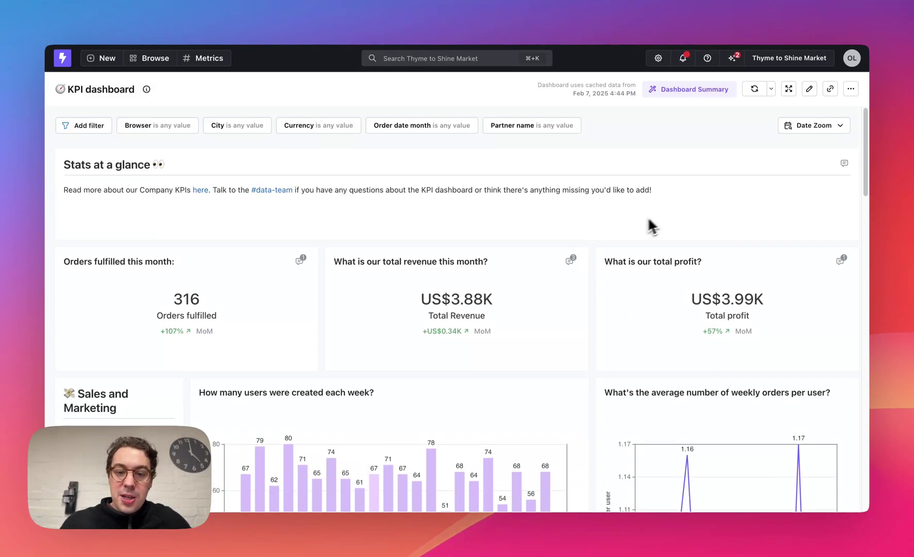
Set the KPI dashboard's Date Zoom to Month, showing monthly users from 2024-04 to 2024-09
scroll(640, 227, down, 1)
scroll(637, 225, up, 1)
click(799, 129)
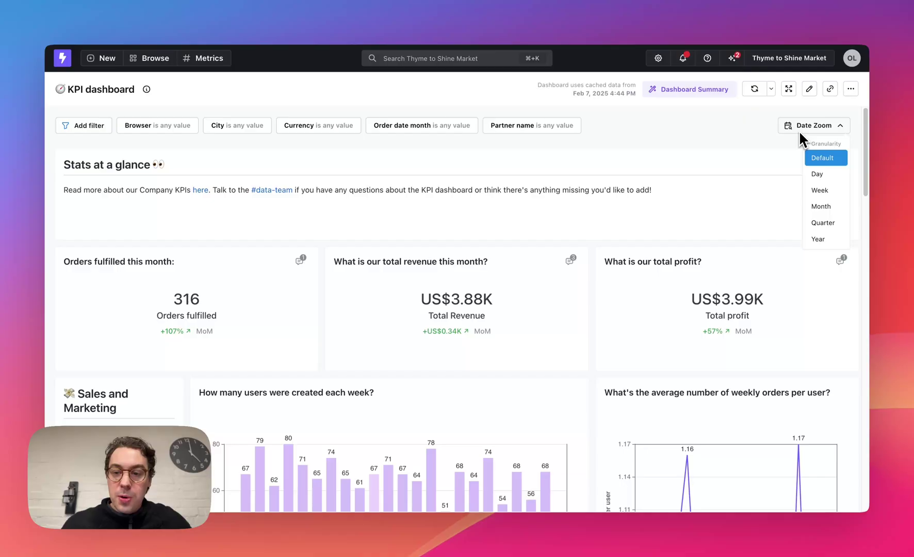
click(819, 208)
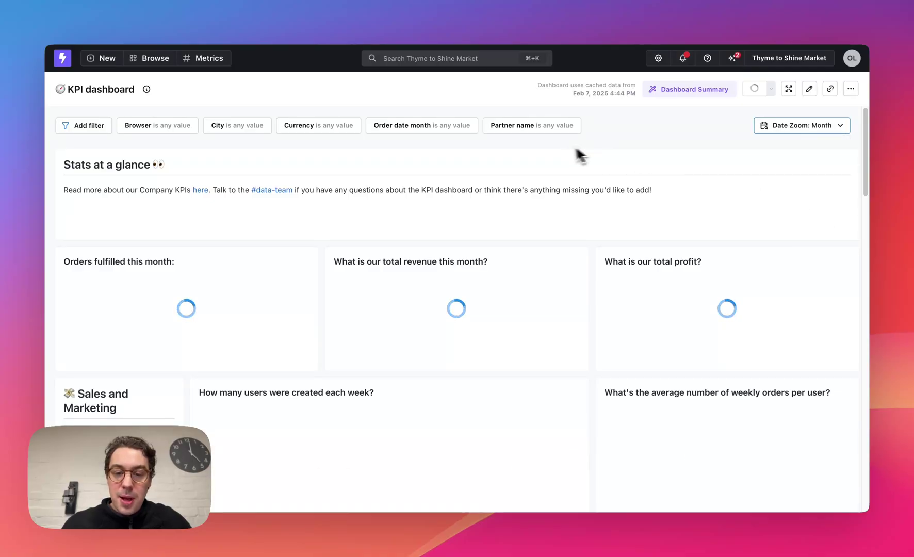
scroll(578, 227, down, 4)
scroll(596, 242, down, 2)
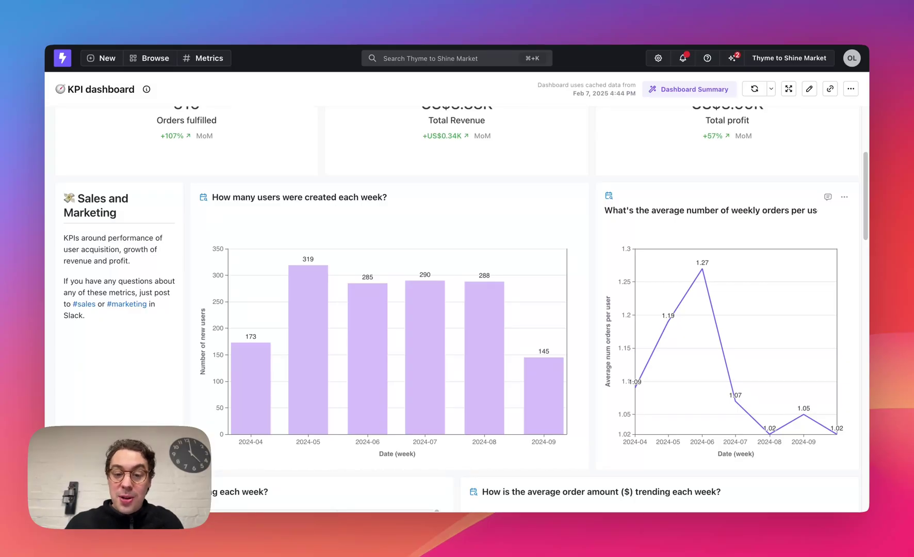
scroll(600, 259, down, 2)
mouse_move(552, 329)
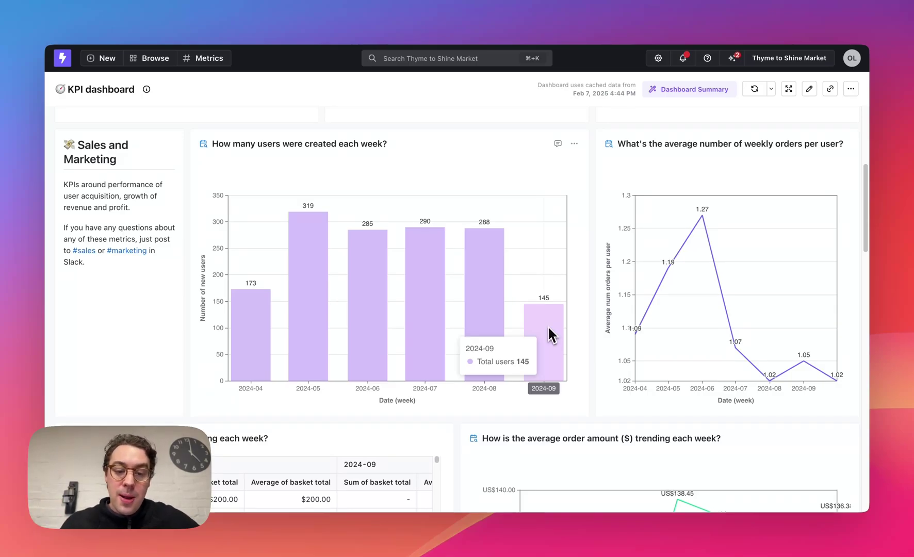
View the underlying user records behind the 2024-09 bar of the users chart
click(549, 347)
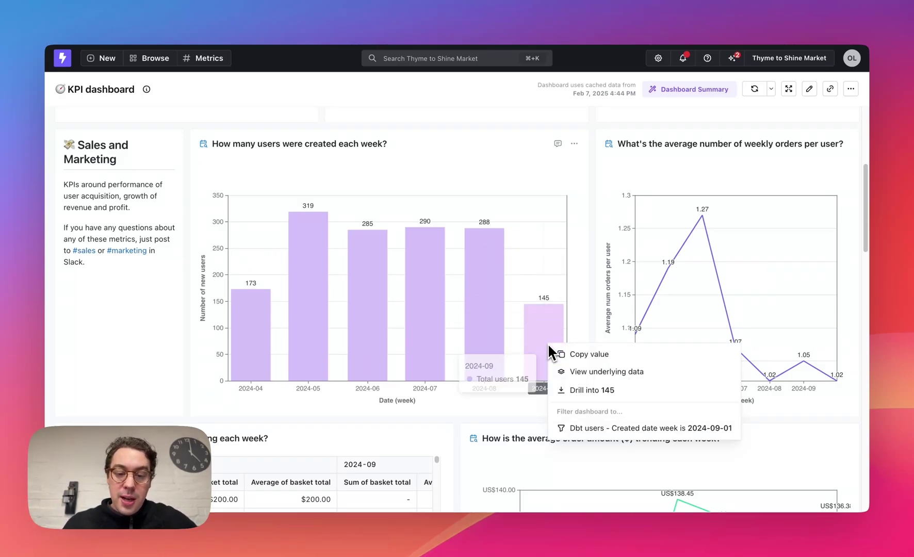
click(586, 372)
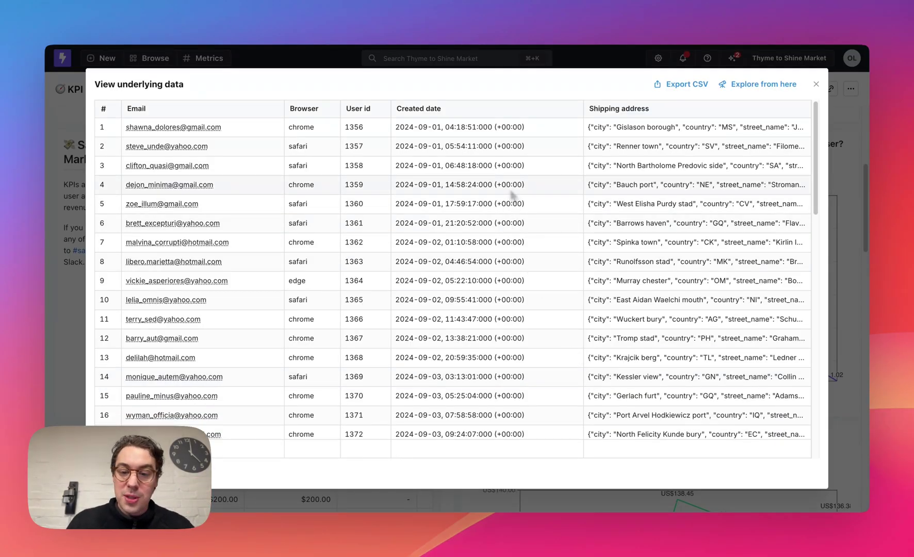
scroll(511, 191, down, 10)
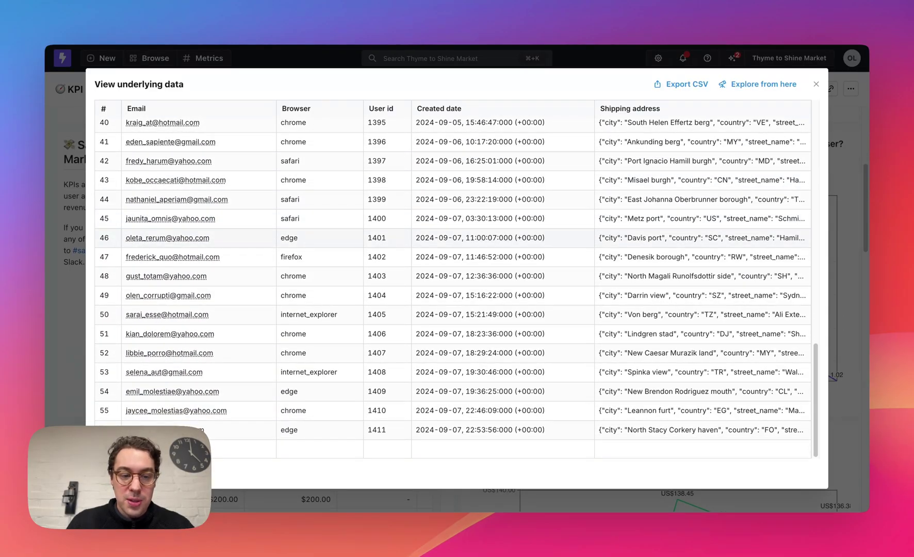
scroll(453, 284, up, 15)
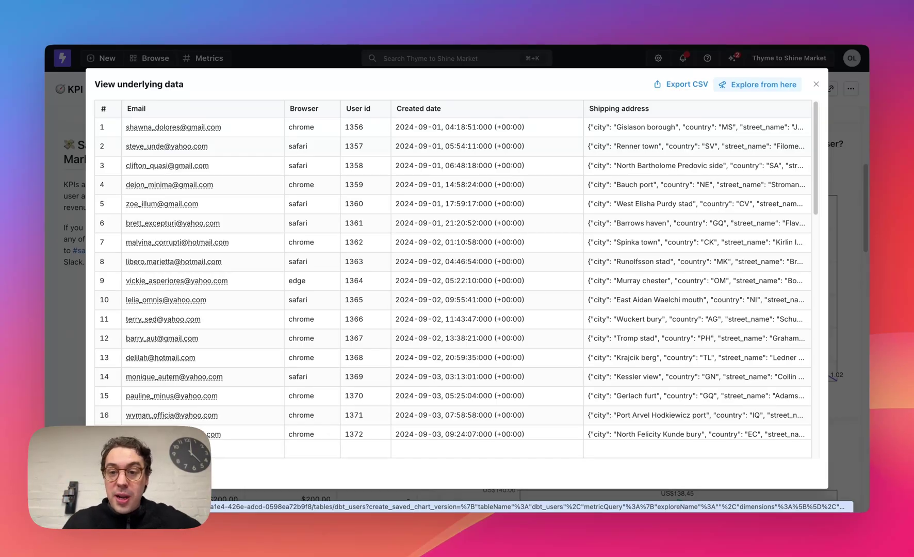
Open these users in the explorer and check the September 1, 2024 week date filter
click(754, 85)
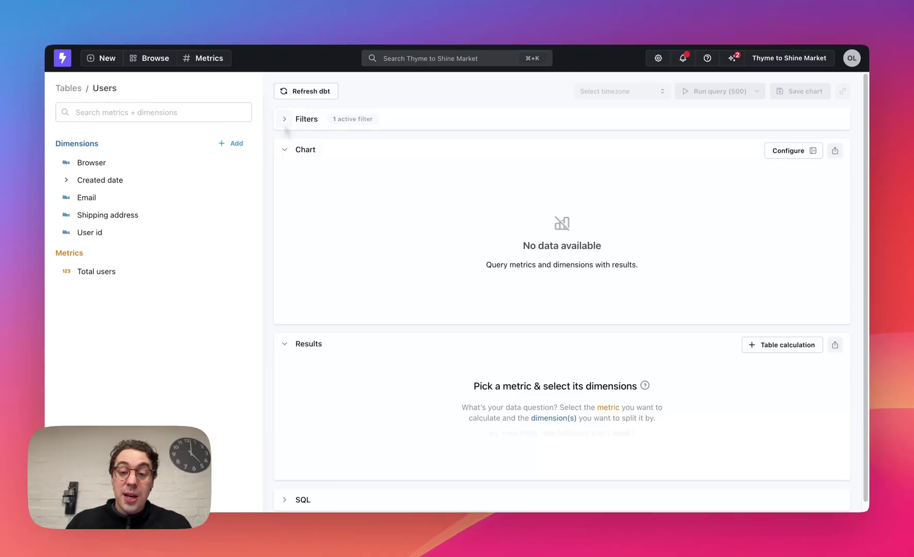
click(723, 160)
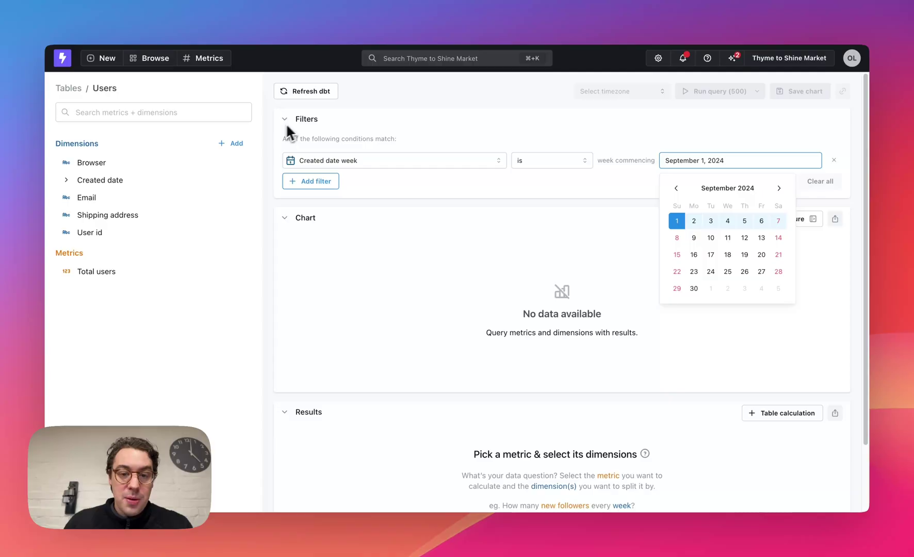
click(413, 117)
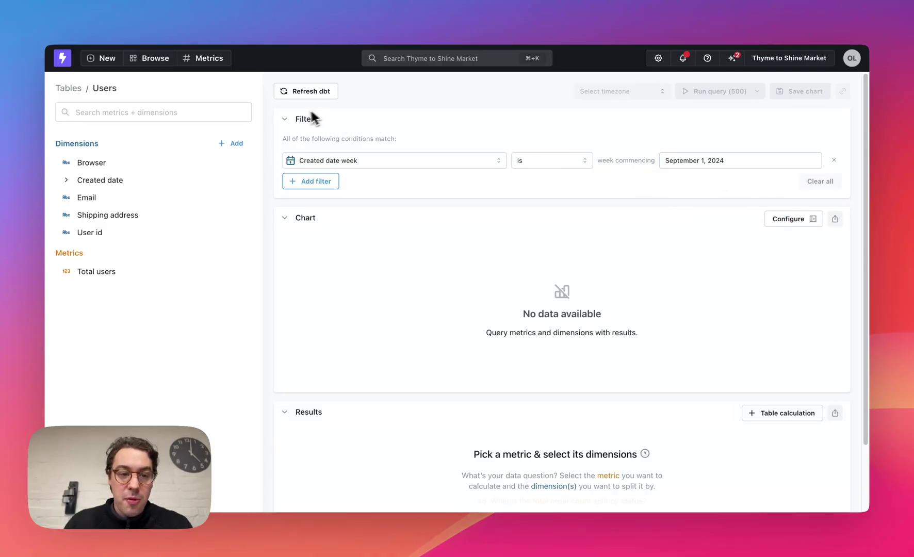
Group the query by Created date at Day granularity
click(284, 119)
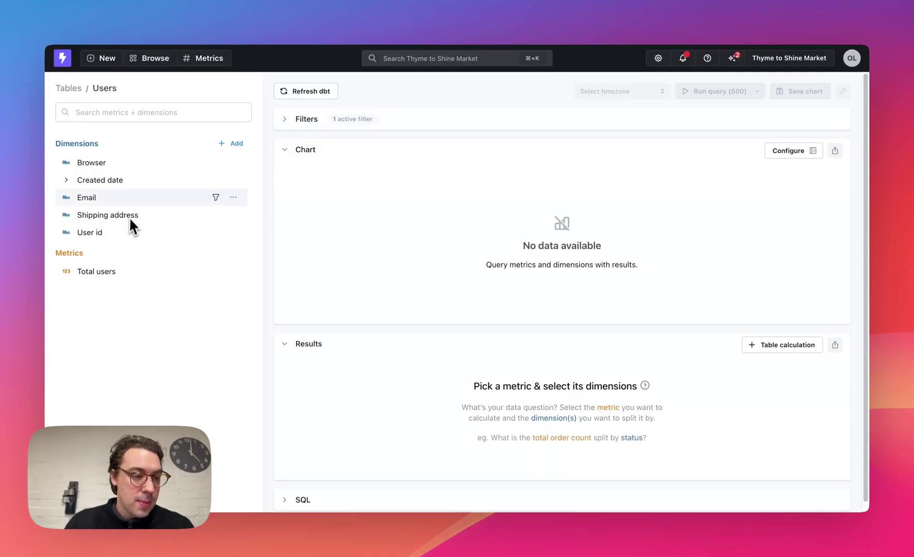
click(74, 182)
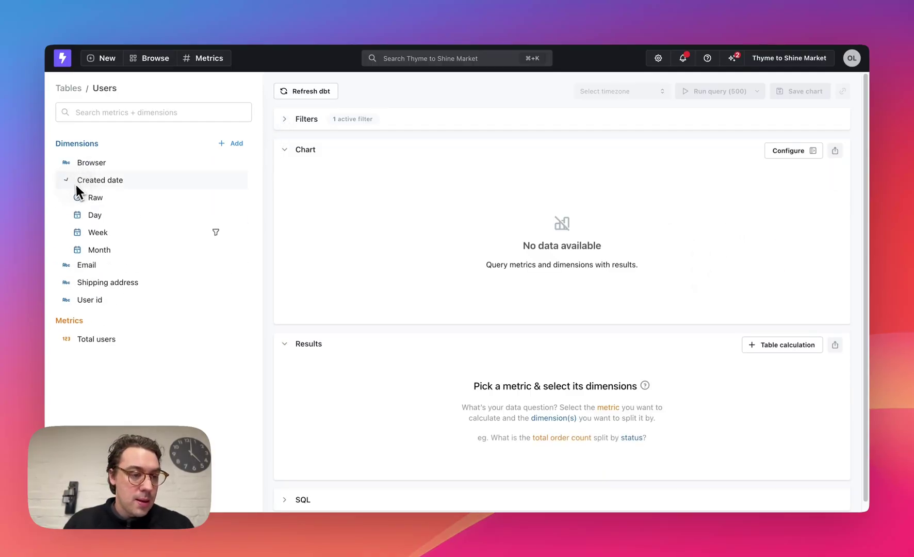
click(109, 217)
Add Total users, run the query showing 56 users for September 1–7, then drop Created date Day
click(101, 376)
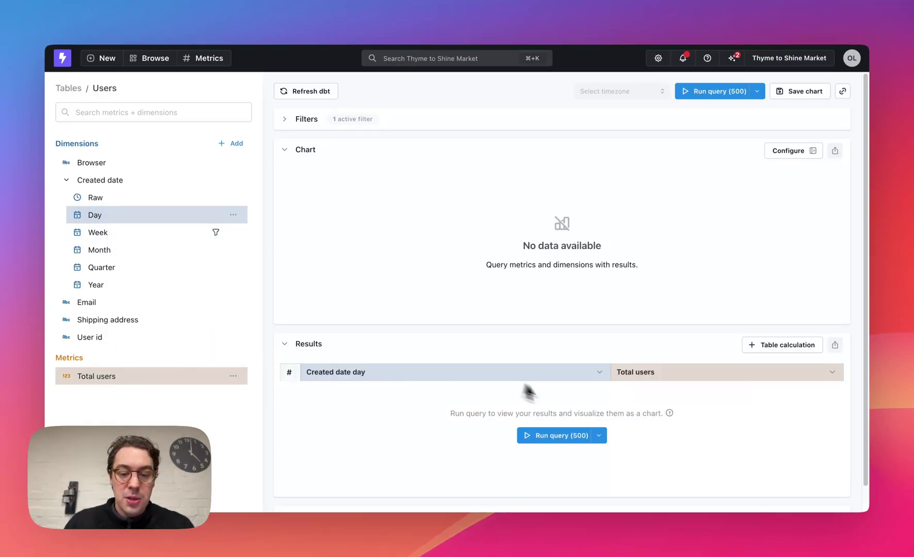
click(552, 436)
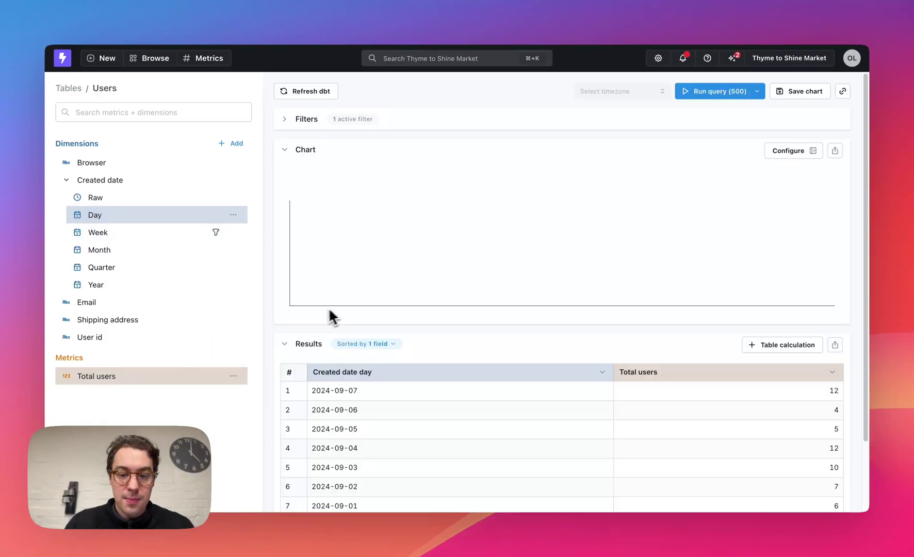
scroll(318, 316, down, 3)
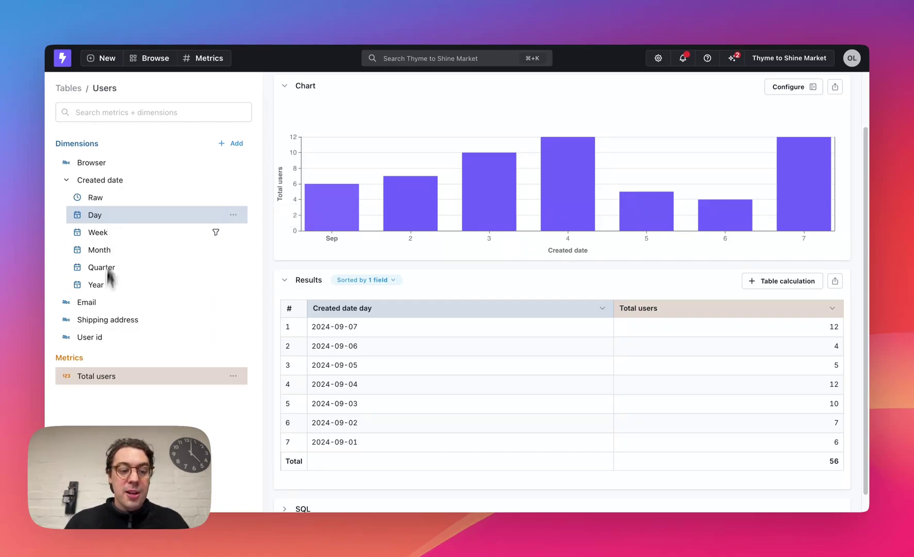
click(110, 215)
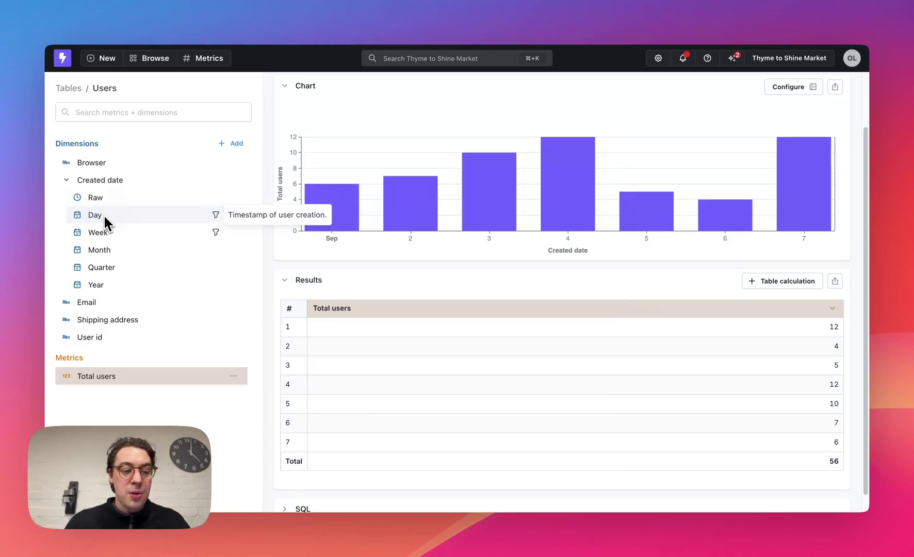
Break Total users down by Browser and rerun: chrome 32, safari 15, edge 6, internet_explorer 2, firefox 1
click(106, 169)
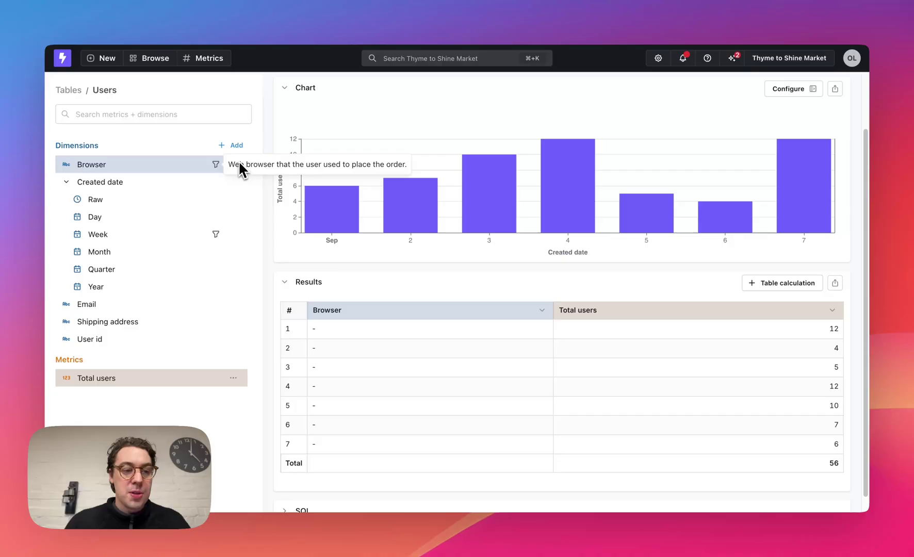
scroll(378, 272, up, 3)
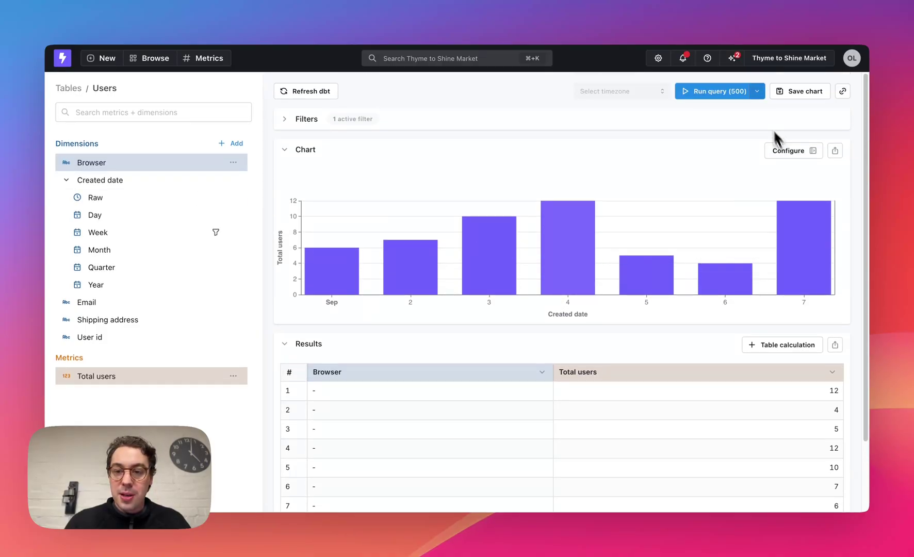
click(717, 93)
scroll(608, 209, down, 1)
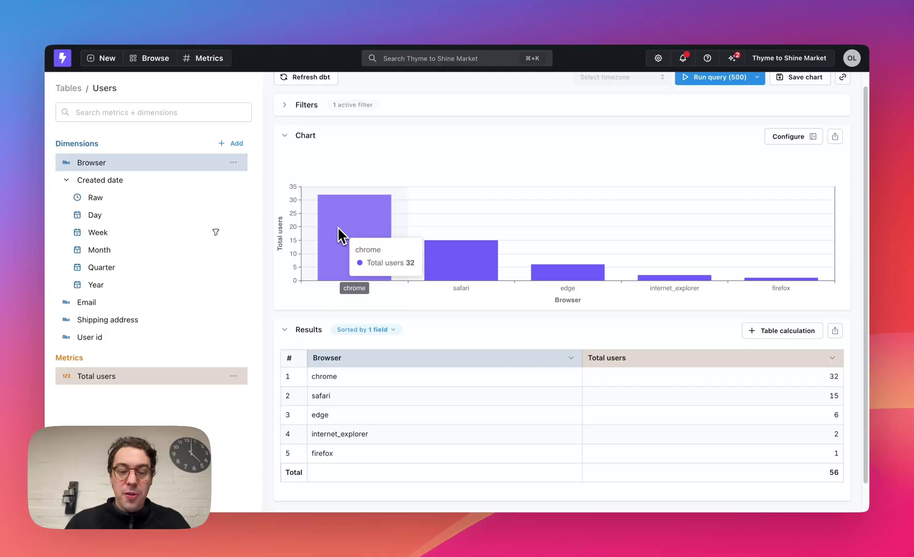
scroll(340, 235, down, 1)
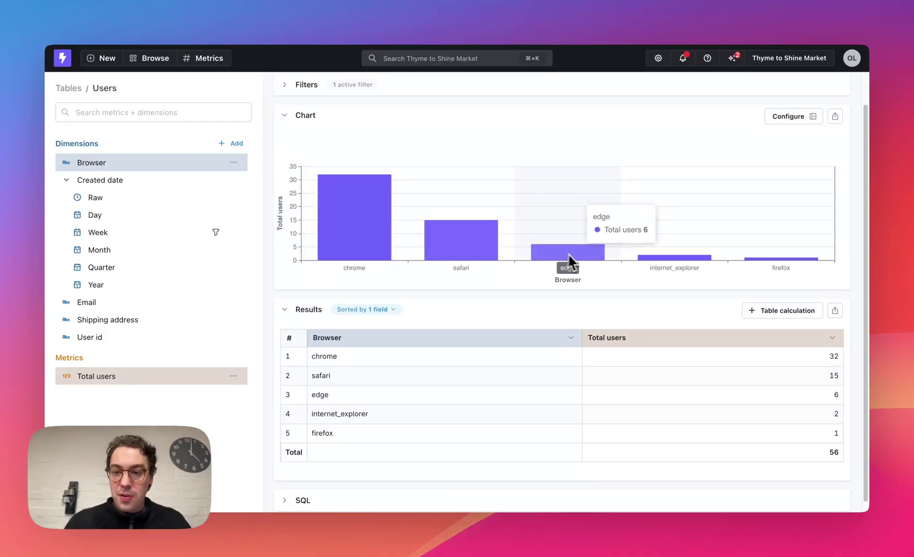
scroll(573, 253, up, 2)
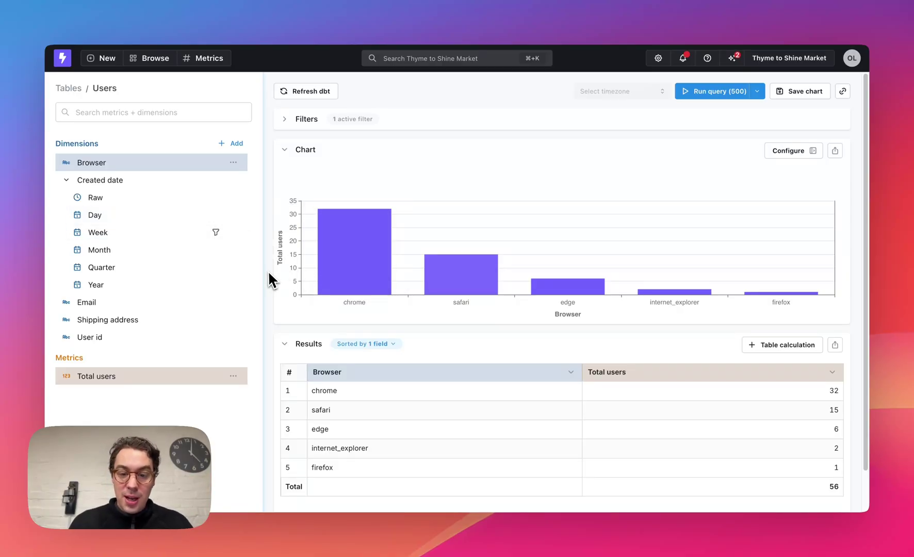
scroll(270, 272, down, 2)
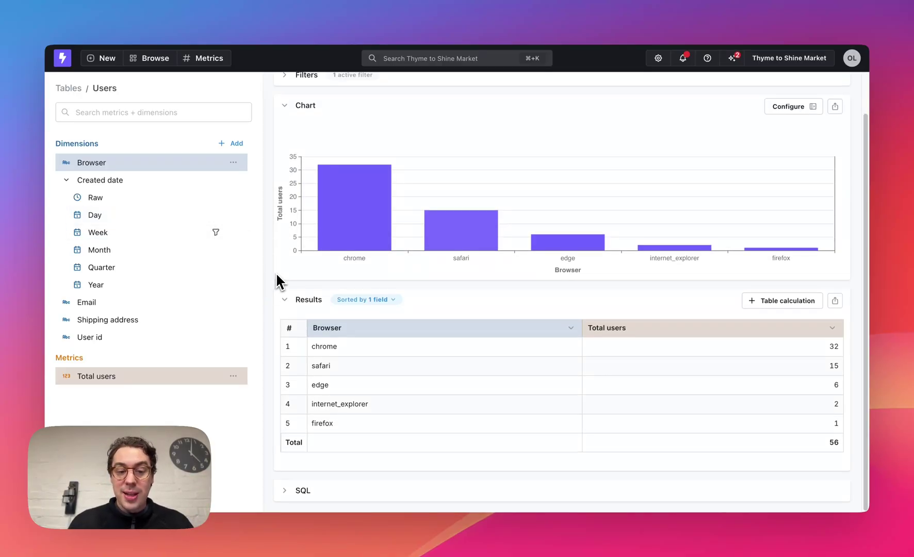
Reveal the generated SQL for the browser query
click(291, 487)
scroll(284, 481, down, 7)
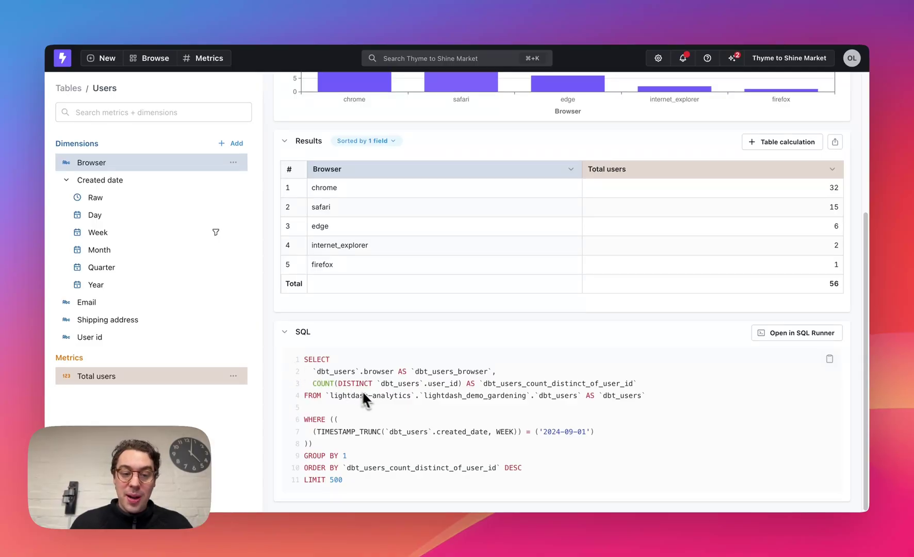
scroll(347, 380, up, 7)
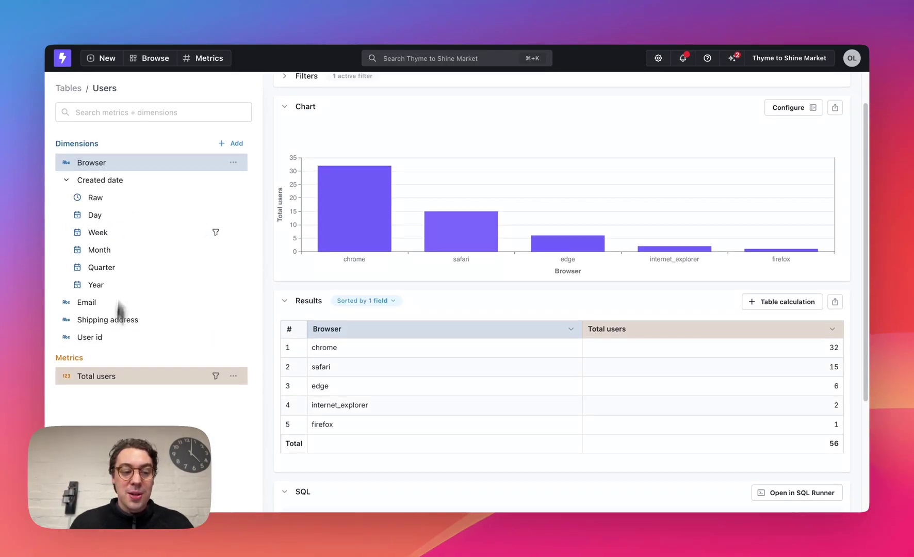
mouse_move(102, 380)
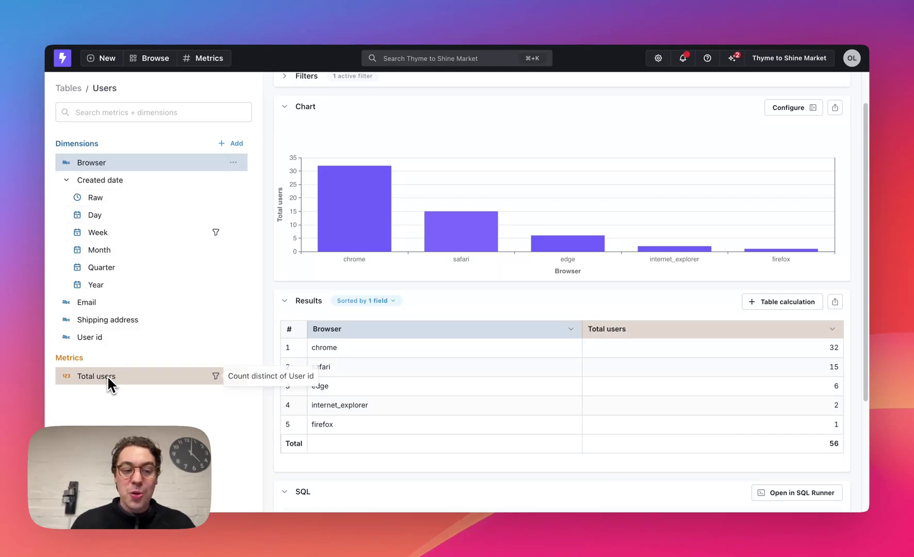
Export the browser results to Google Sheets as the file dbt_users
scroll(324, 202, up, 1)
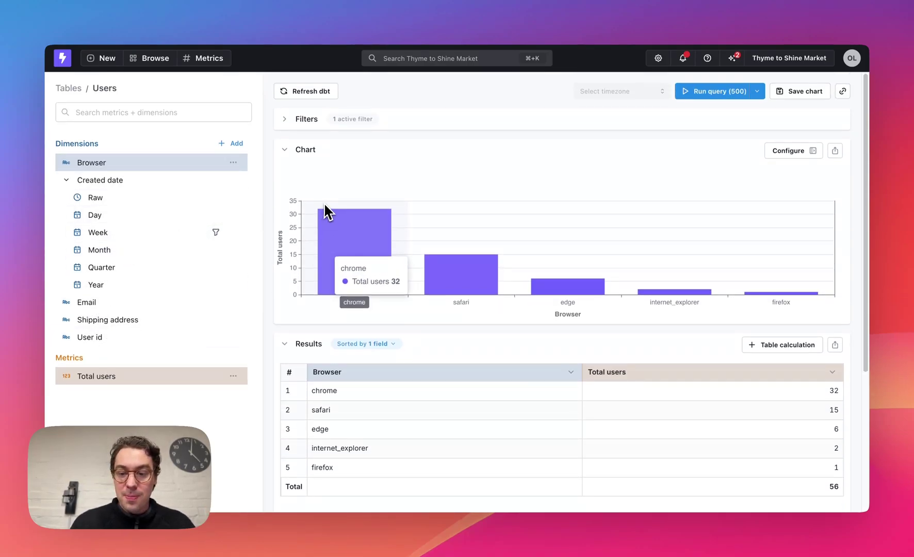
scroll(324, 202, down, 4)
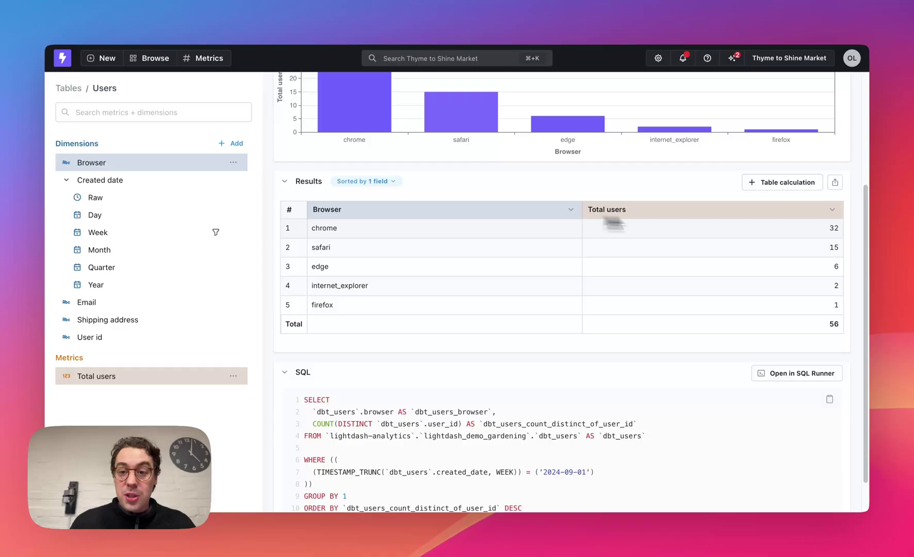
click(835, 183)
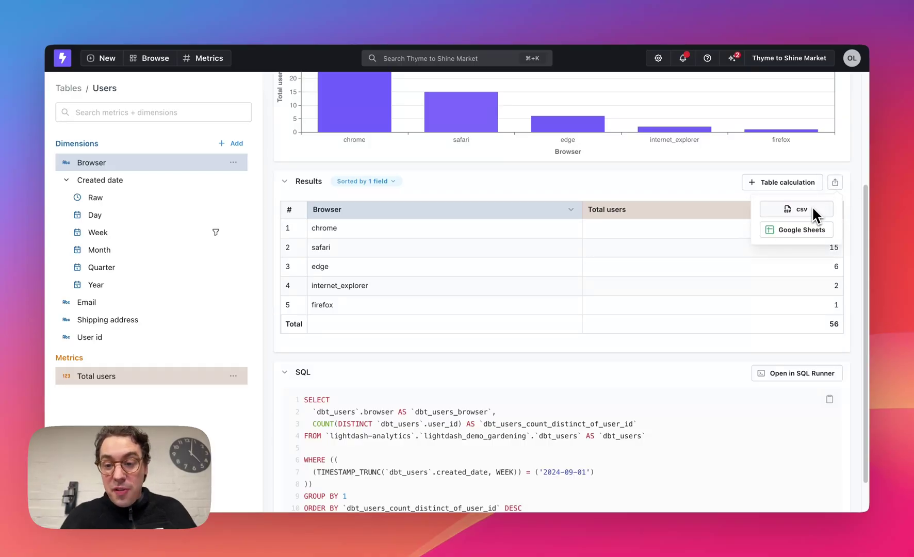
click(797, 229)
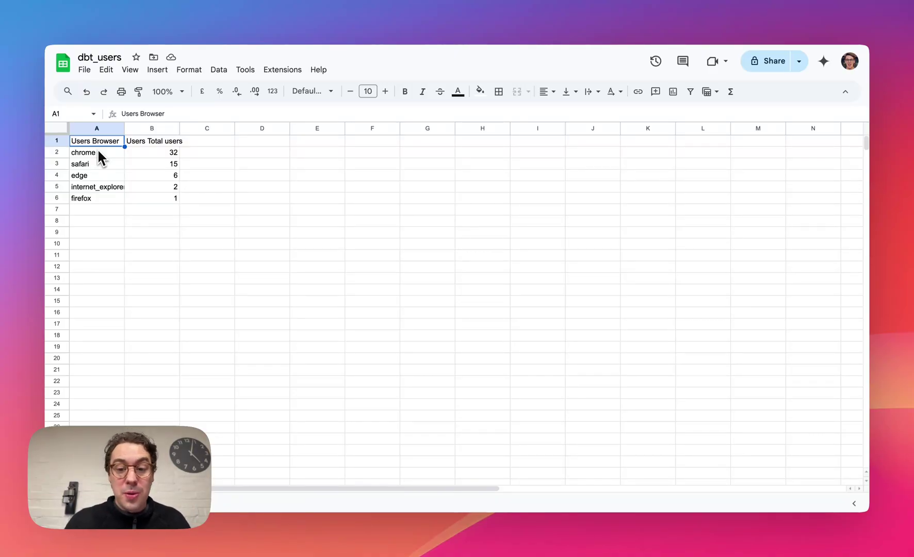
Return to the Lightdash home page, reopen the pinned KPI dashboard and show its extra options
click(155, 18)
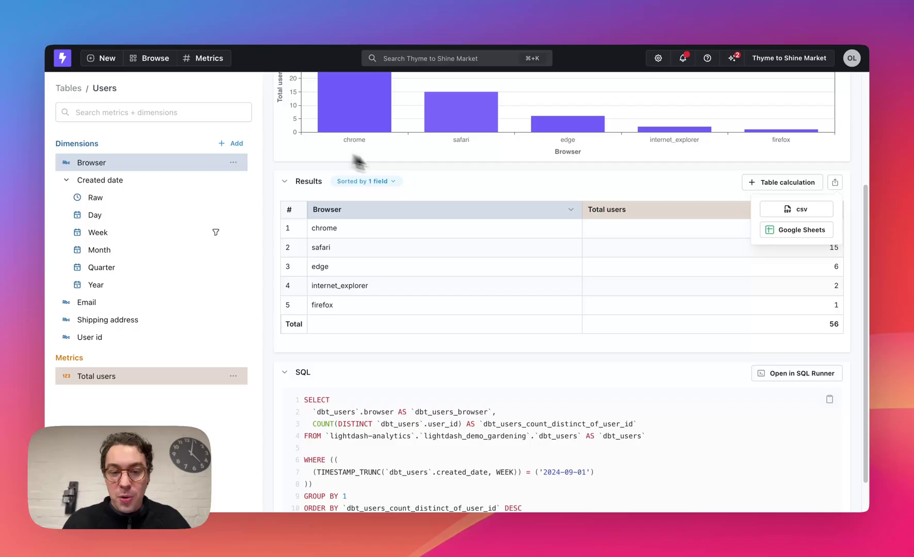
scroll(445, 182, up, 5)
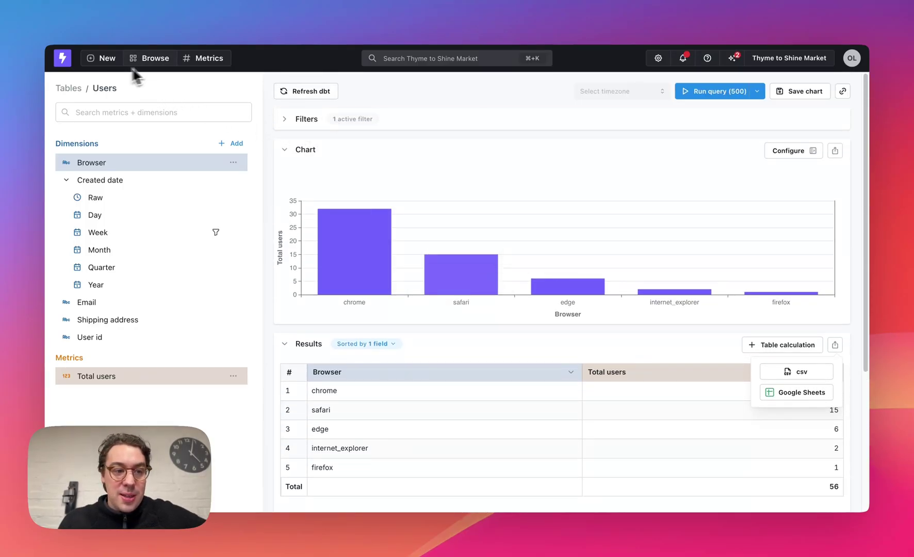
click(67, 61)
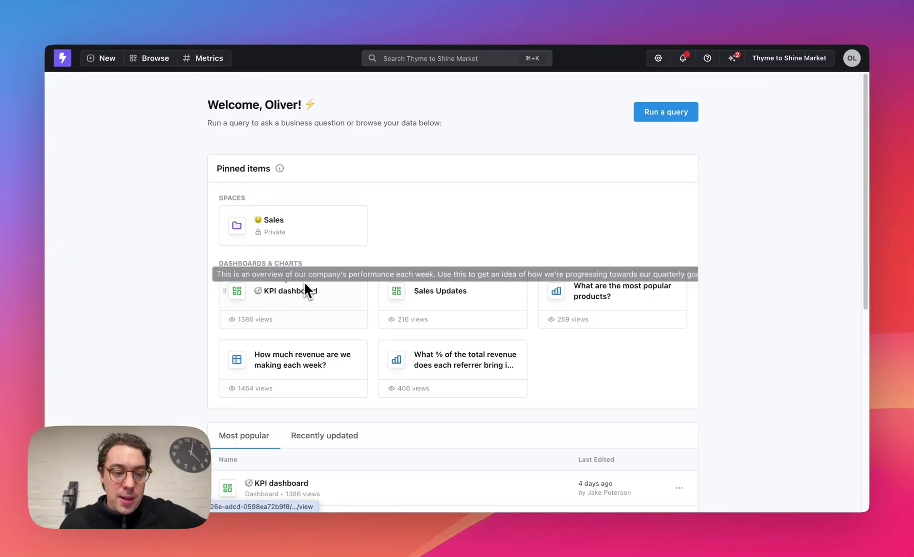
click(304, 285)
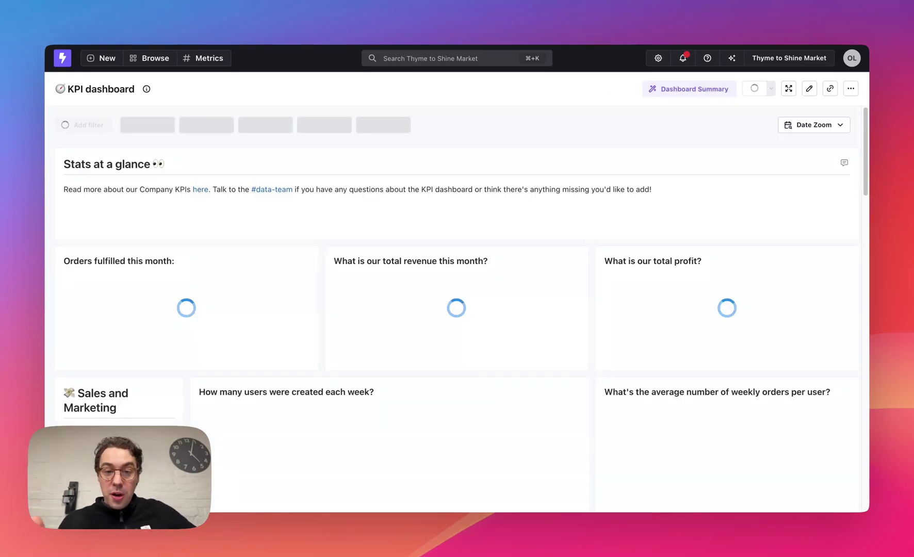
click(848, 93)
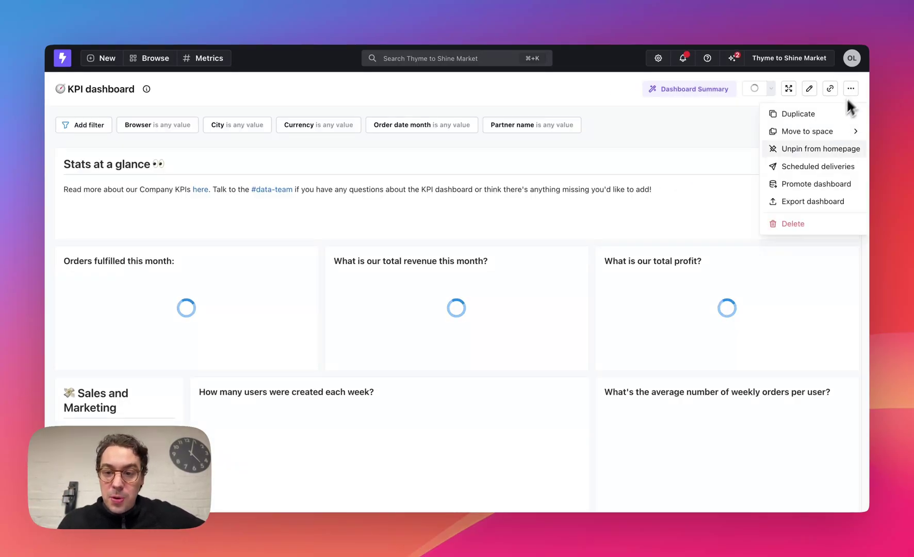
click(792, 166)
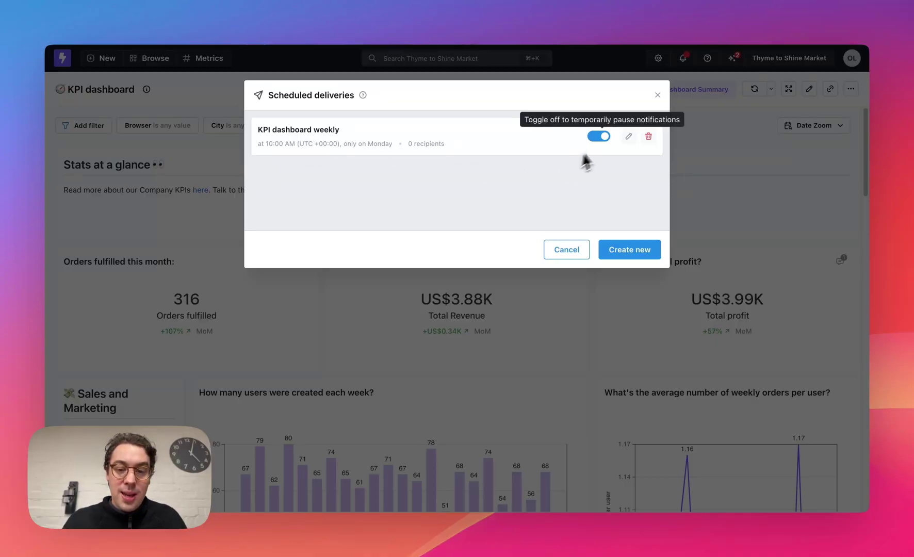
click(628, 136)
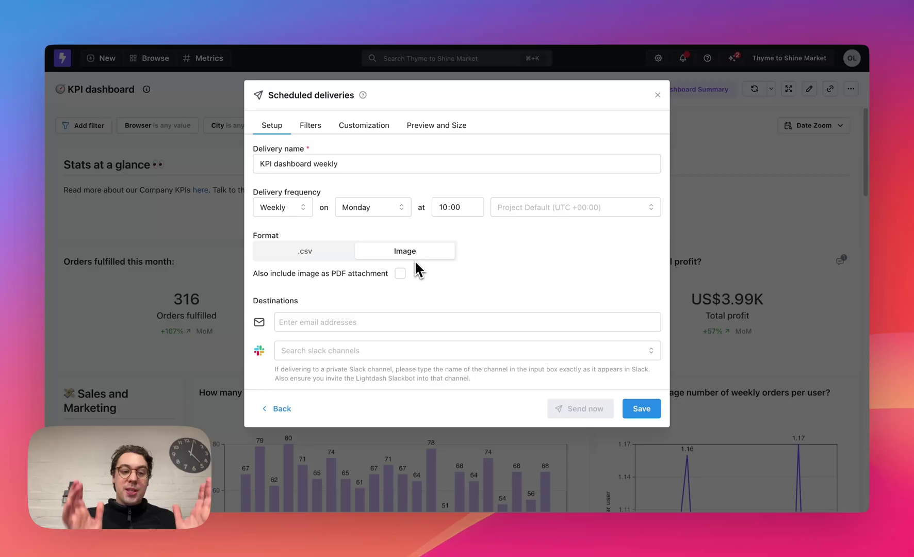
click(356, 130)
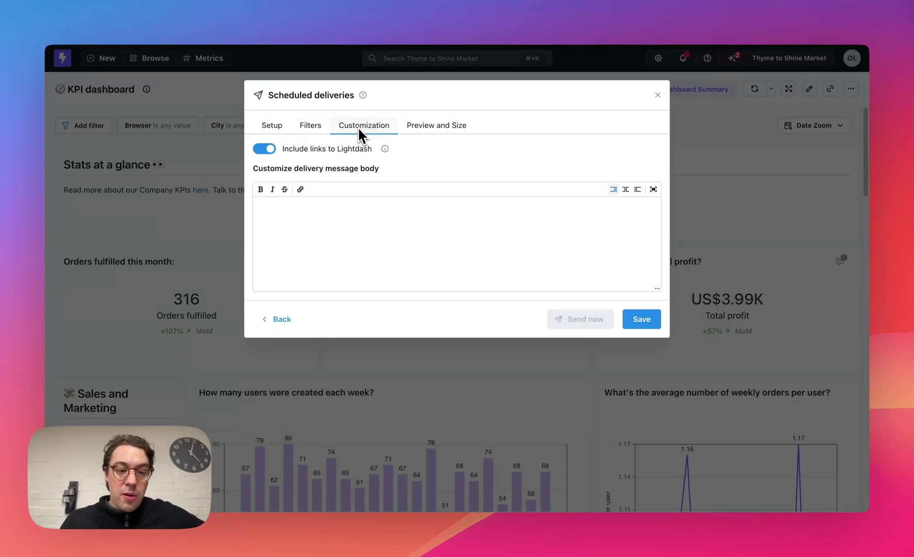
click(429, 133)
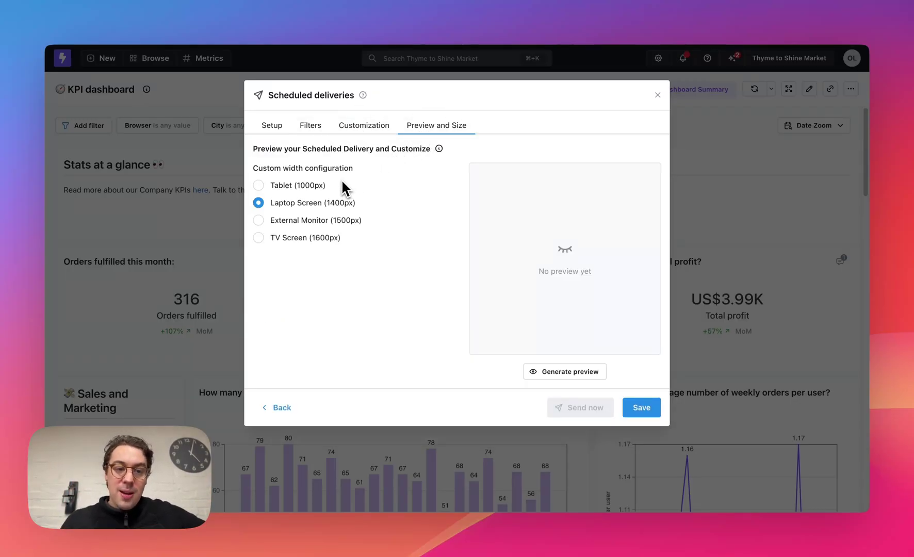
click(311, 126)
click(284, 125)
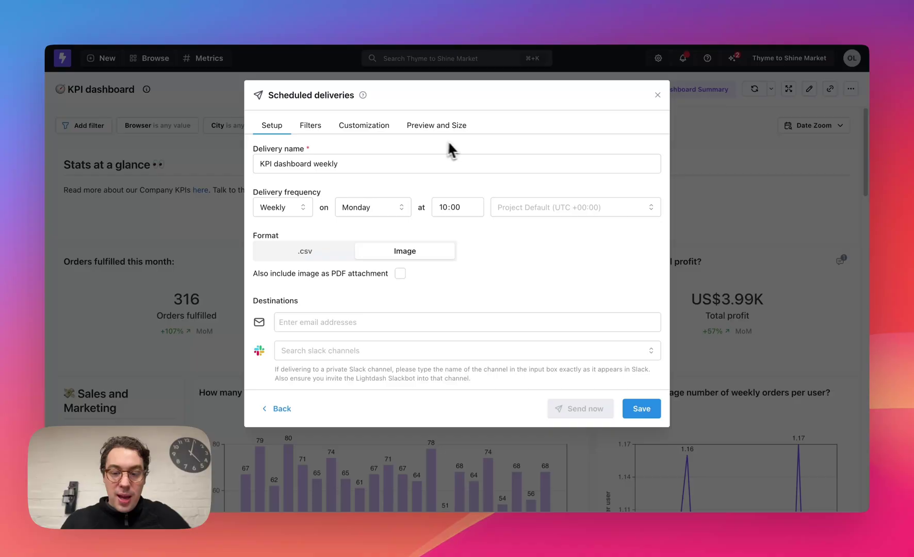
click(658, 95)
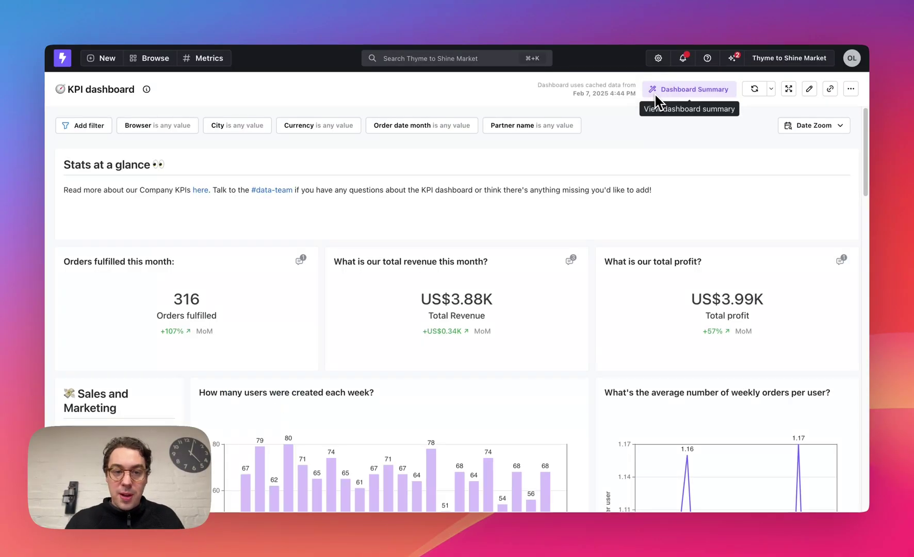